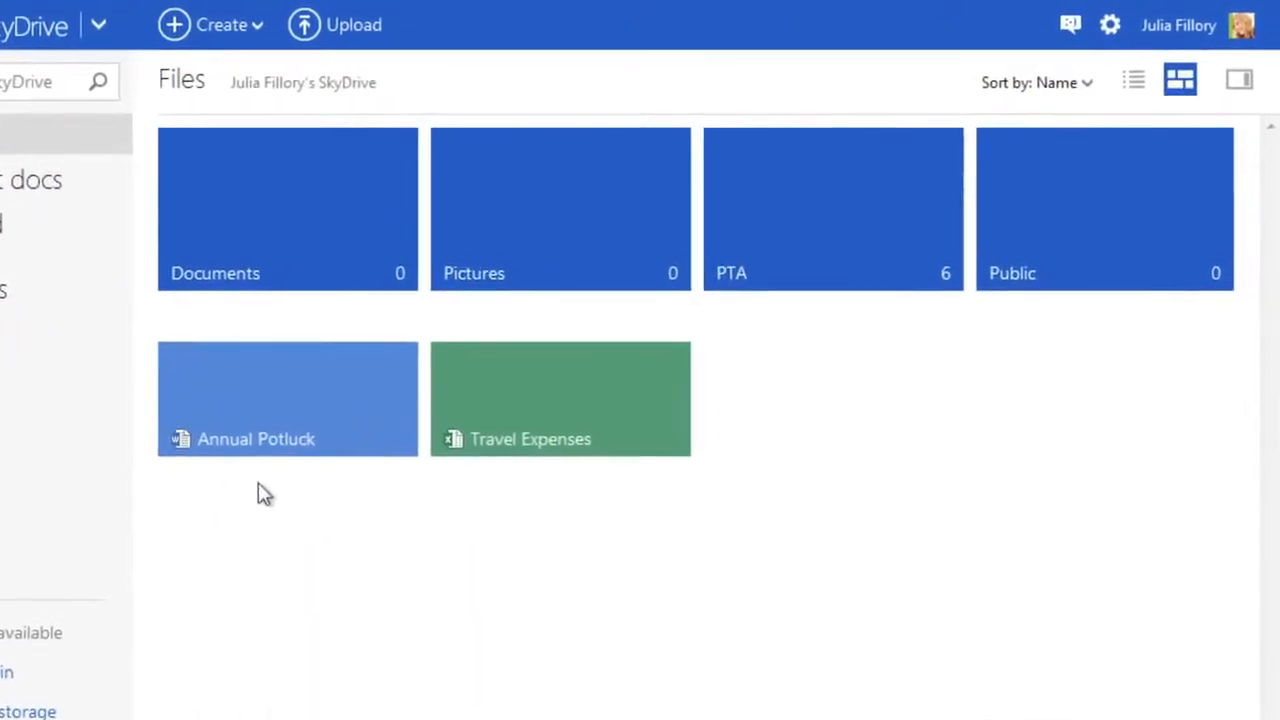
Select the Annual Potluck document, show its details and sharing status, and begin sharing it.
mouse_move(374, 406)
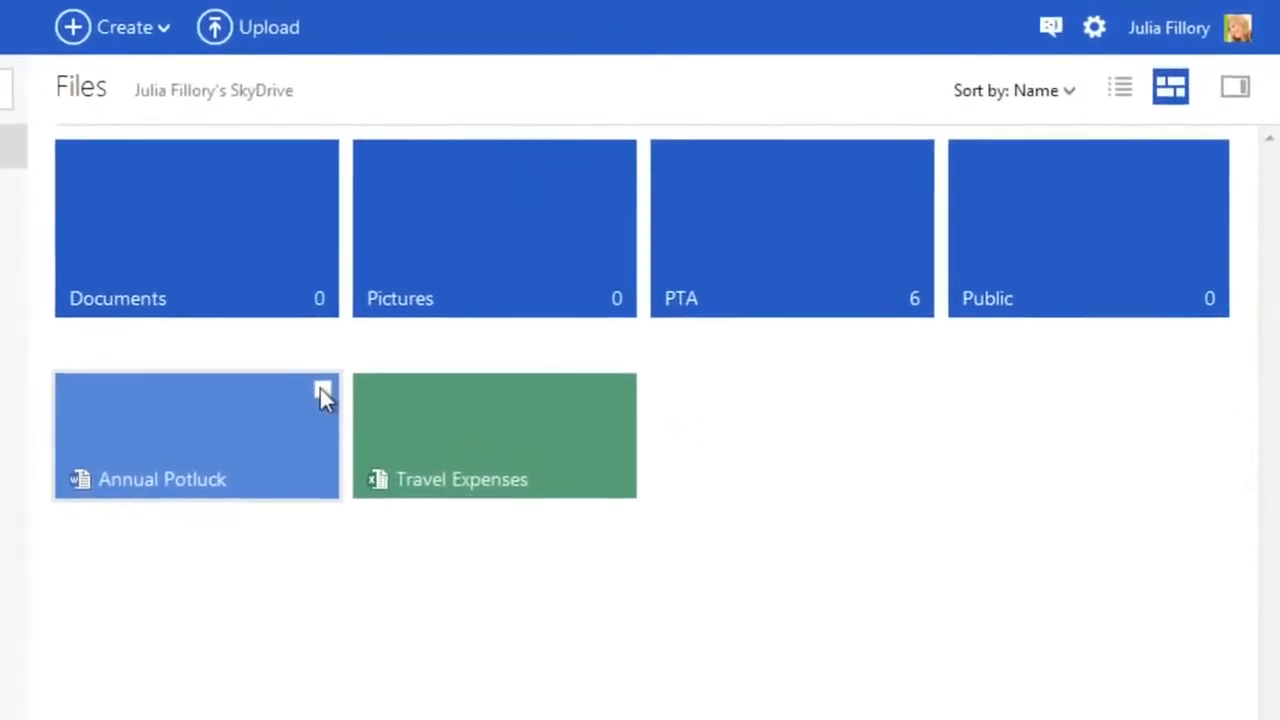
left_click(305, 399)
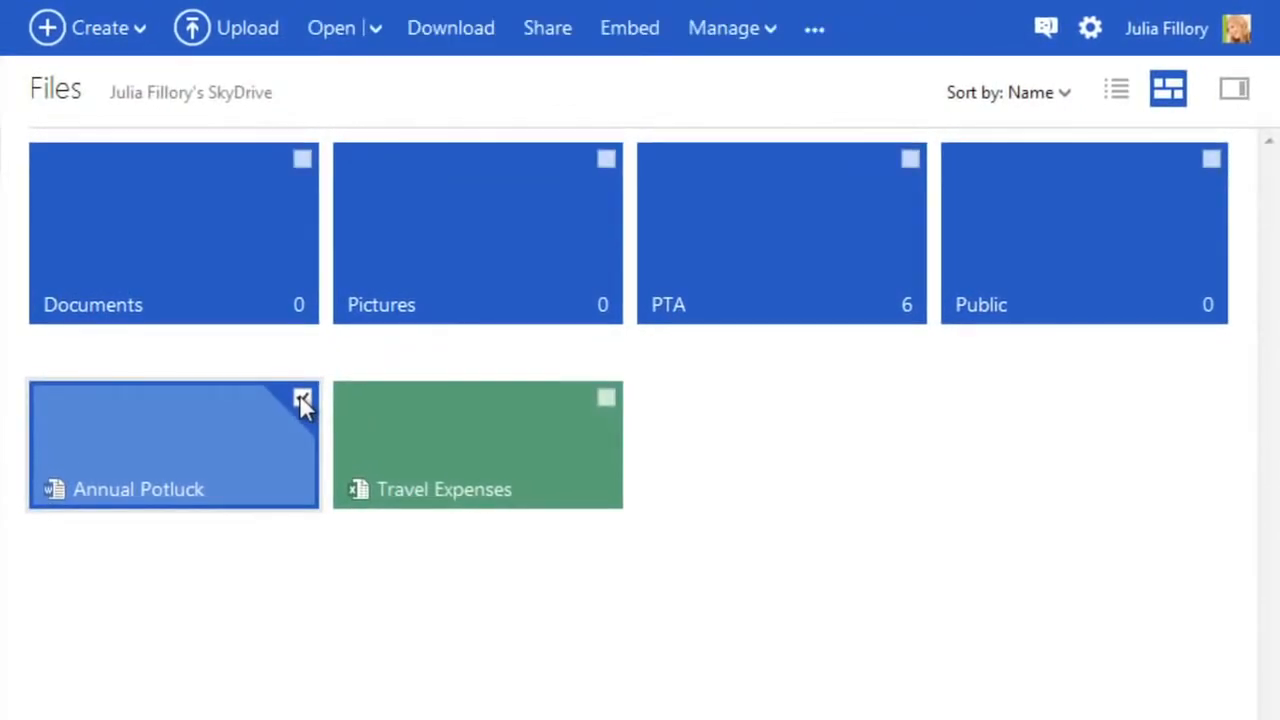
left_click(1238, 96)
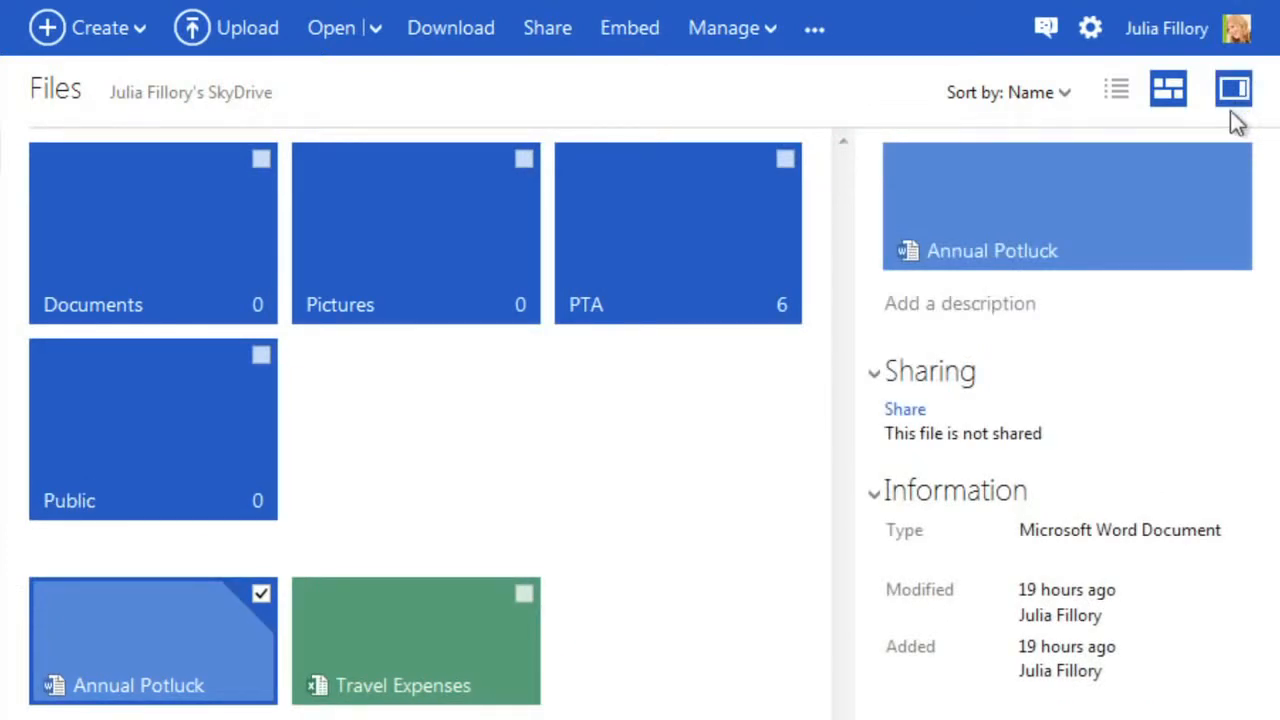
left_click(916, 410)
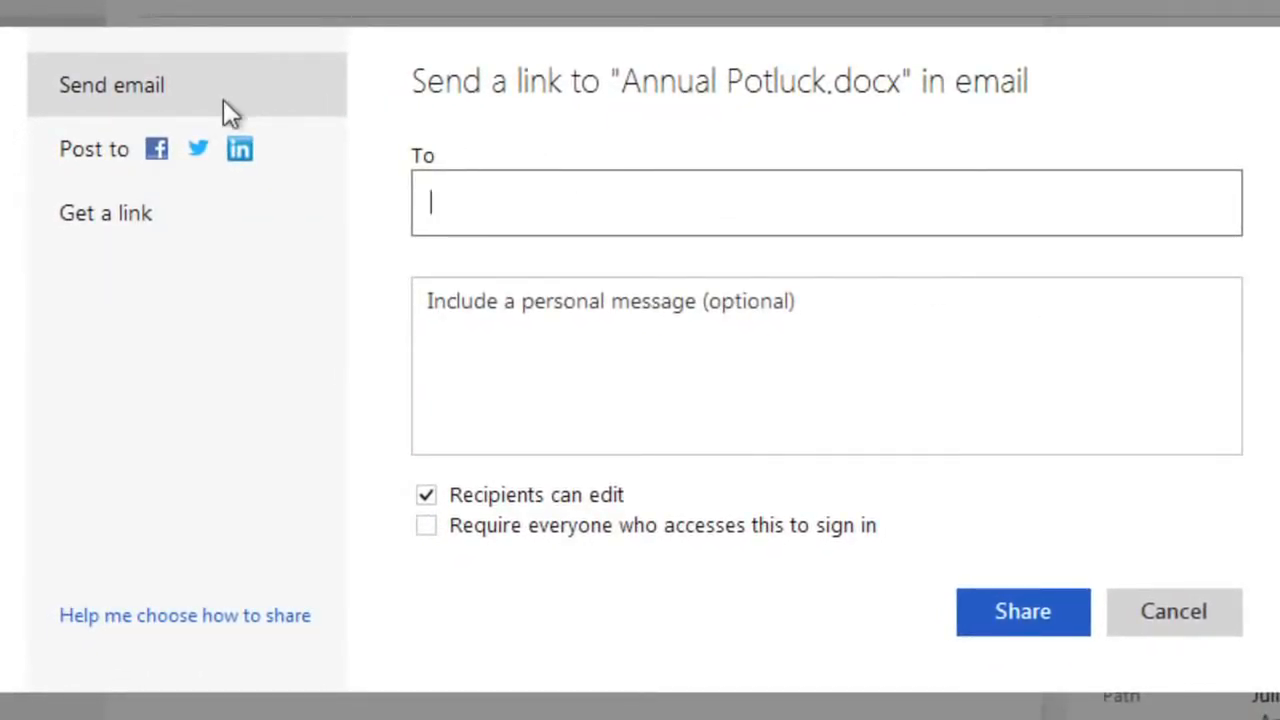
Look at the Post to options, then the Get a link options for Annual Potluck.docx.
left_click(232, 150)
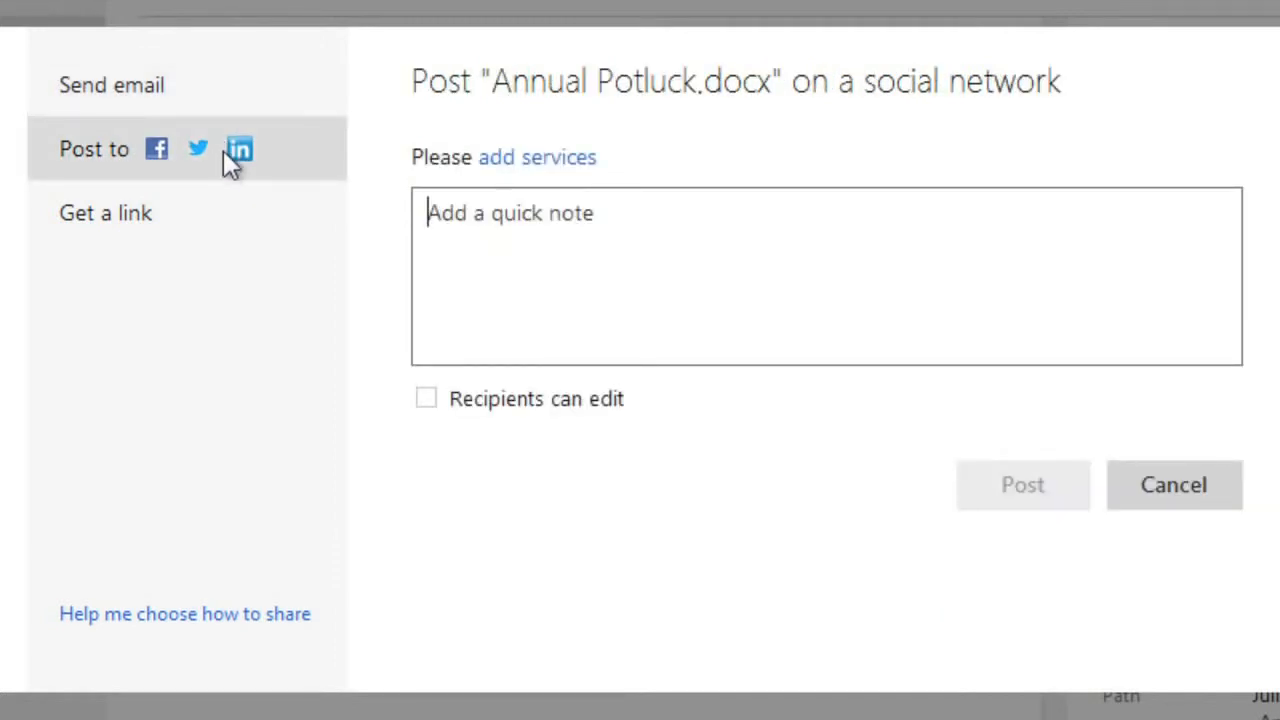
left_click(221, 210)
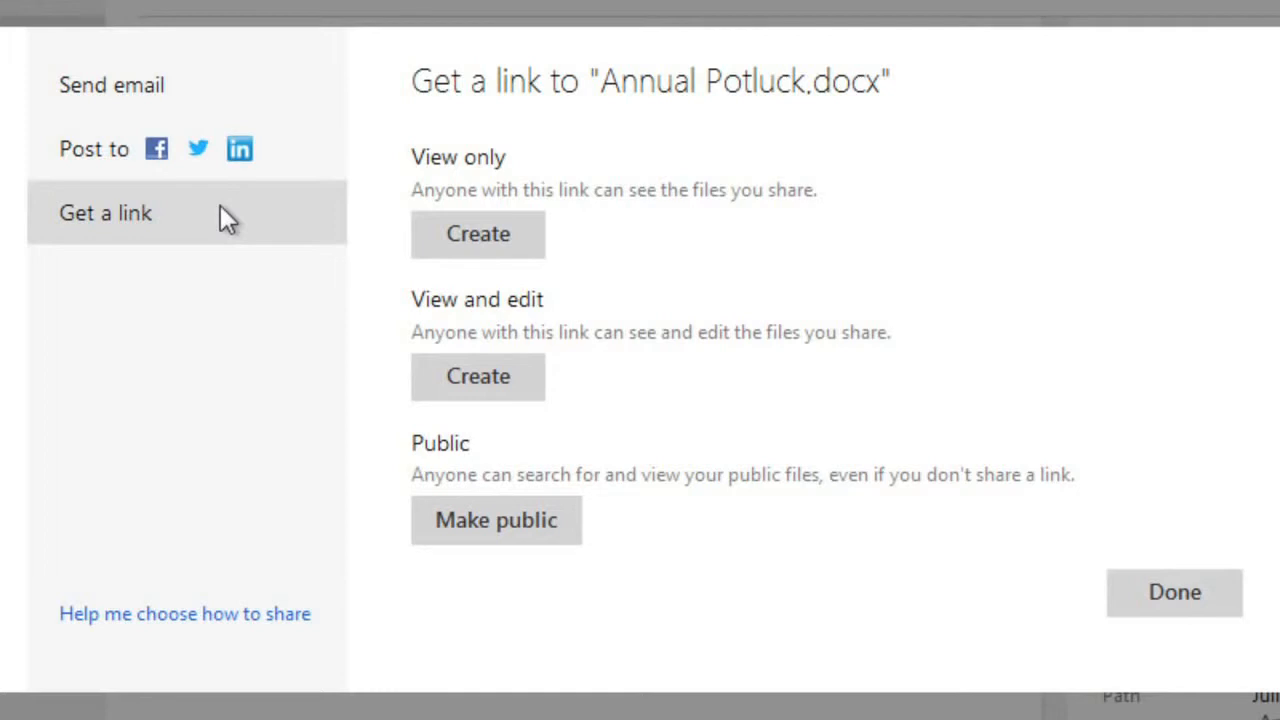
Switch to Send email and enter four recipient addresses, one from a suggested contact.
left_click(238, 95)
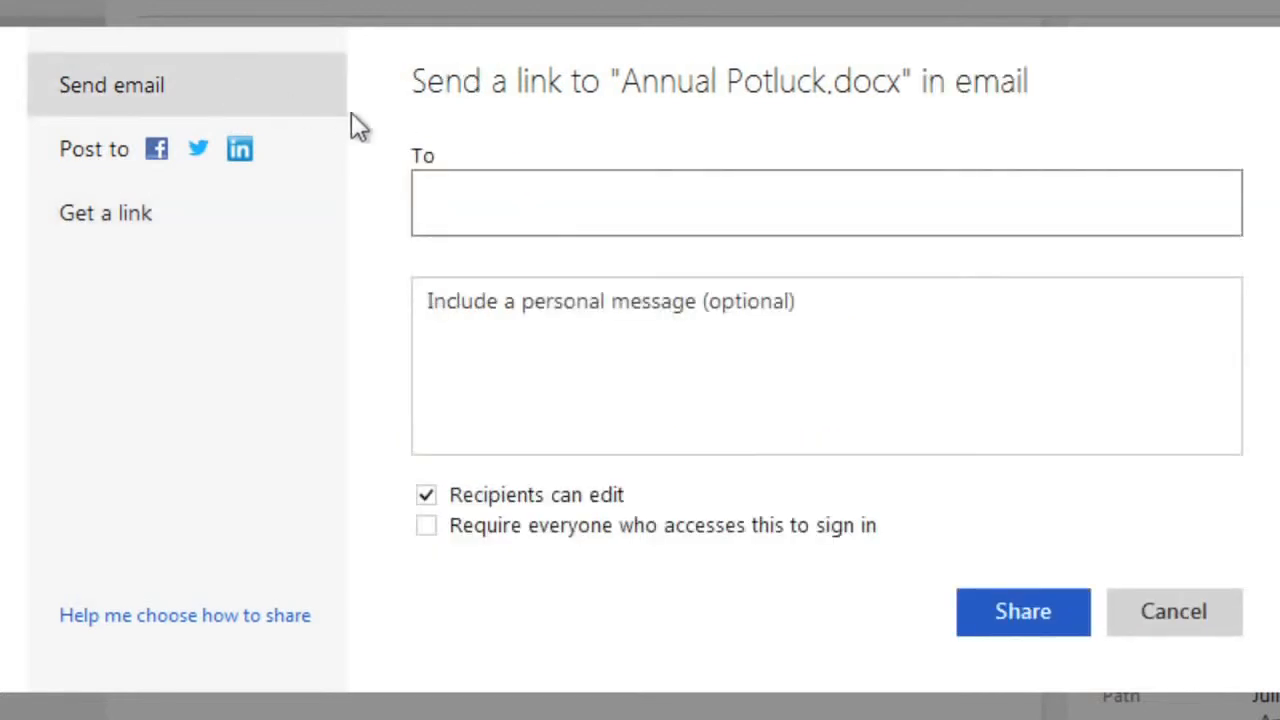
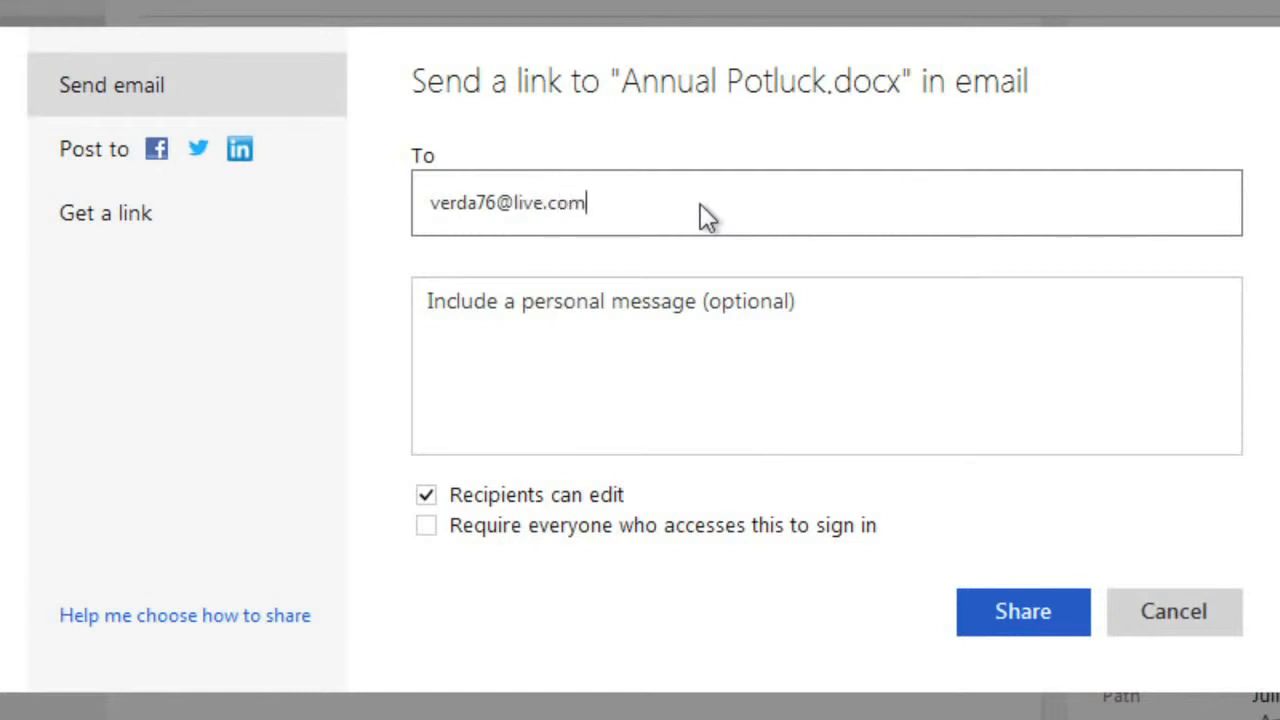
key("Return")
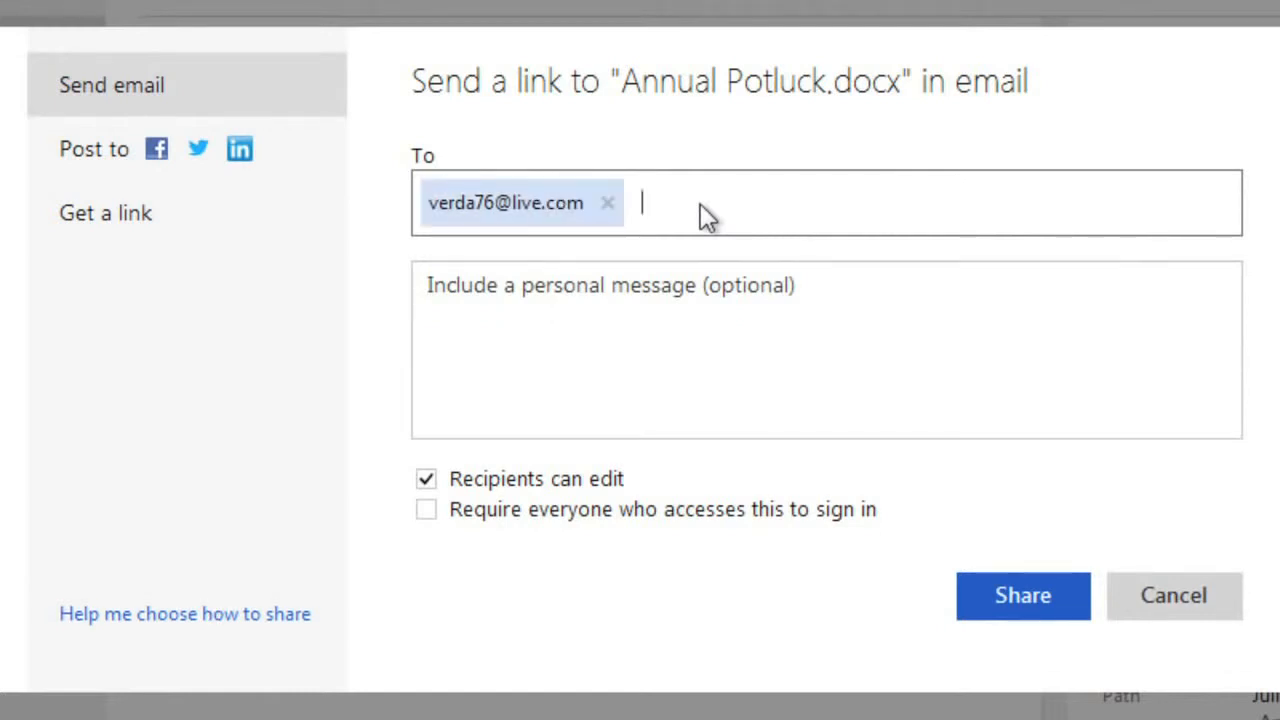
type("ter")
left_click(743, 292)
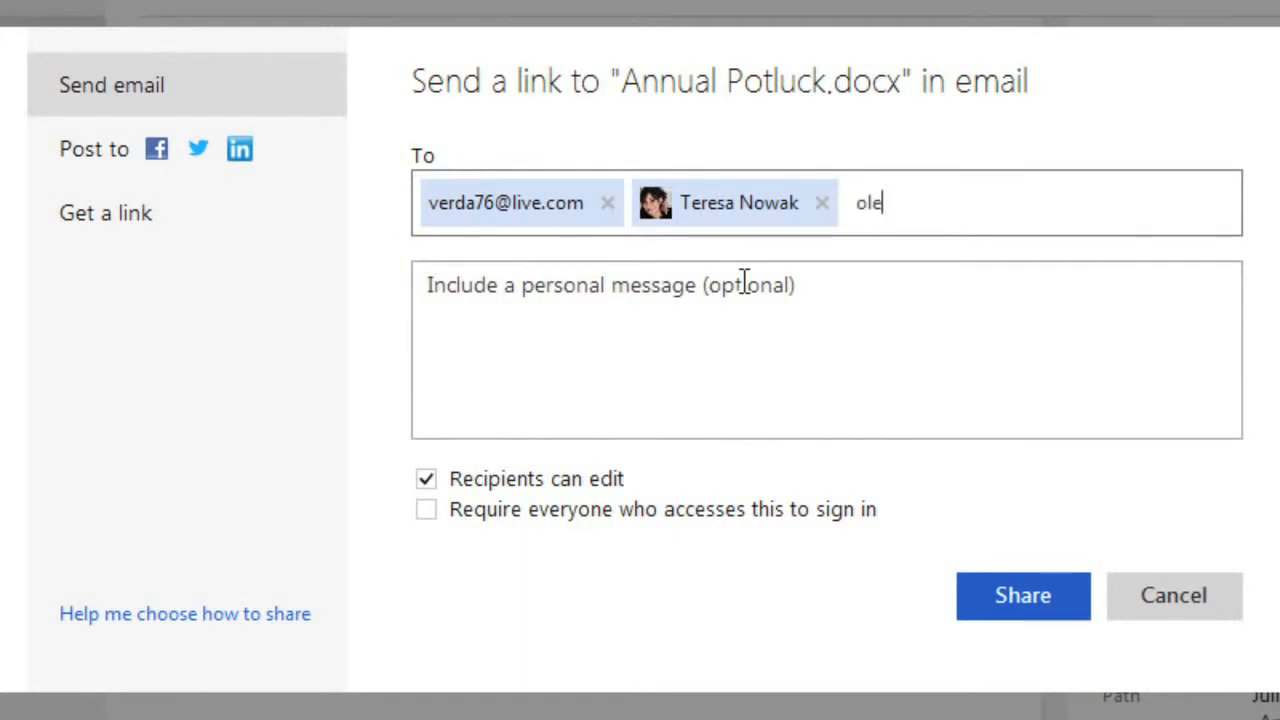
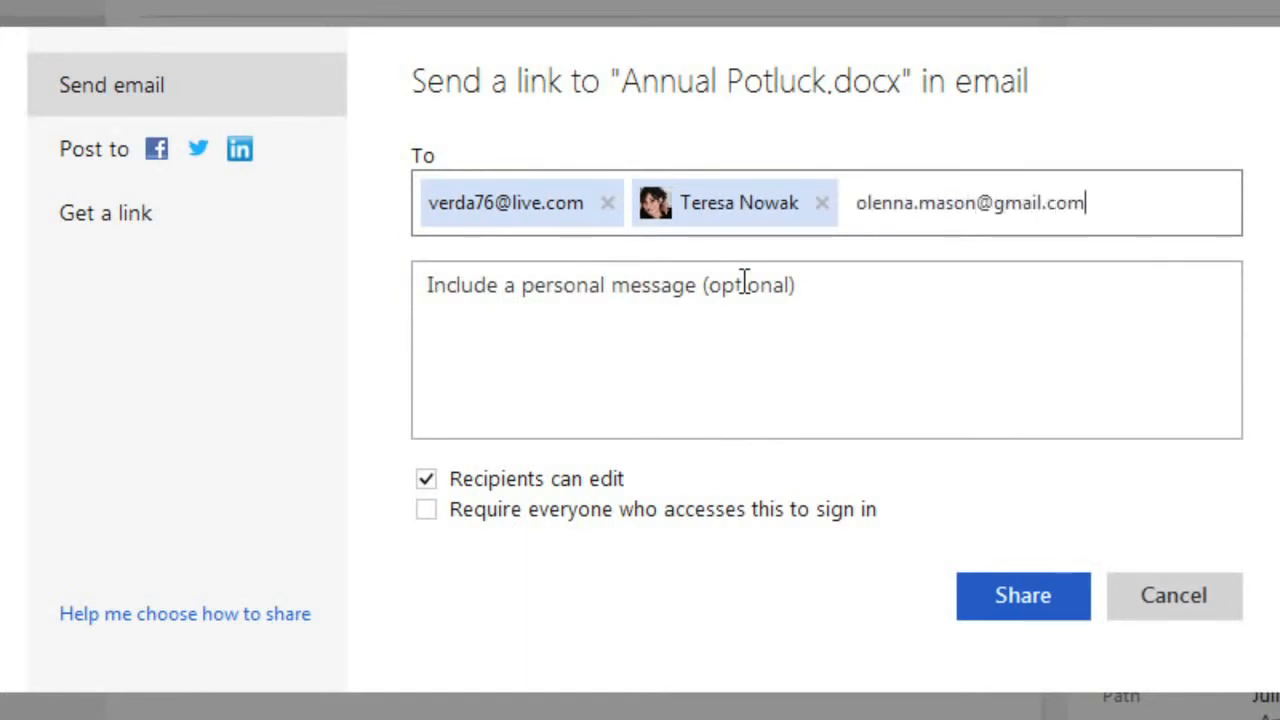
key("semicolon")
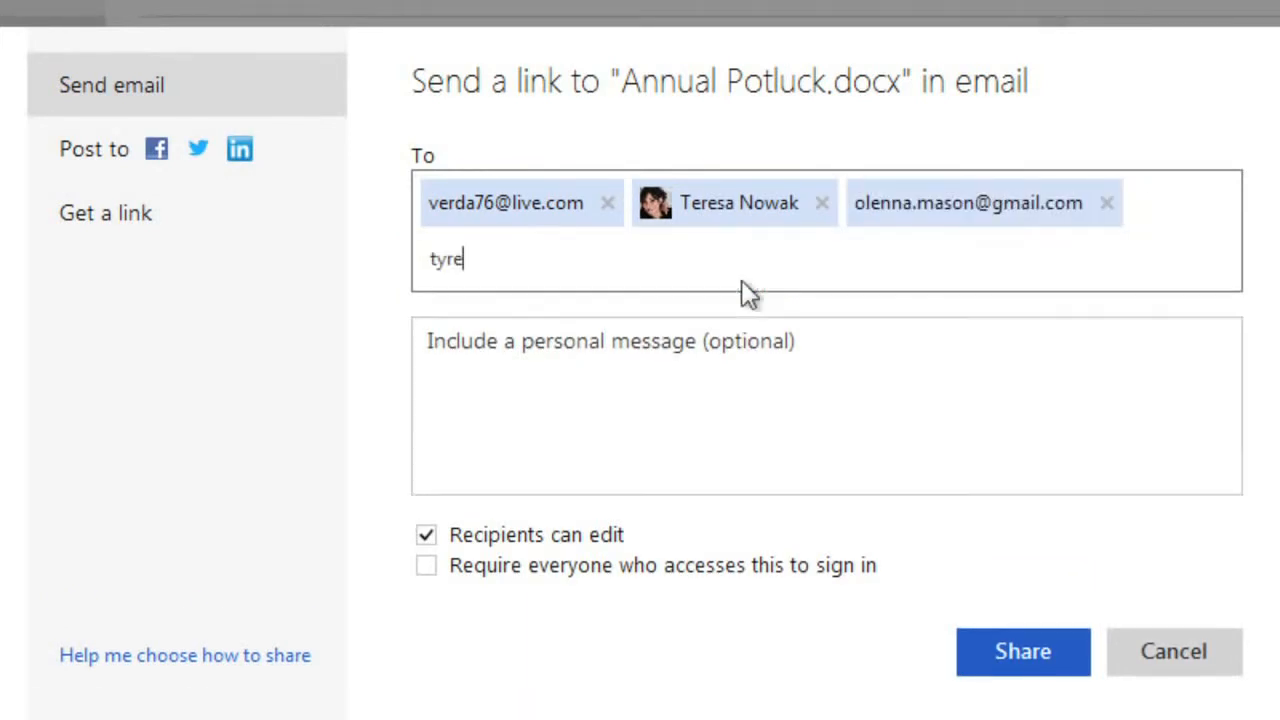
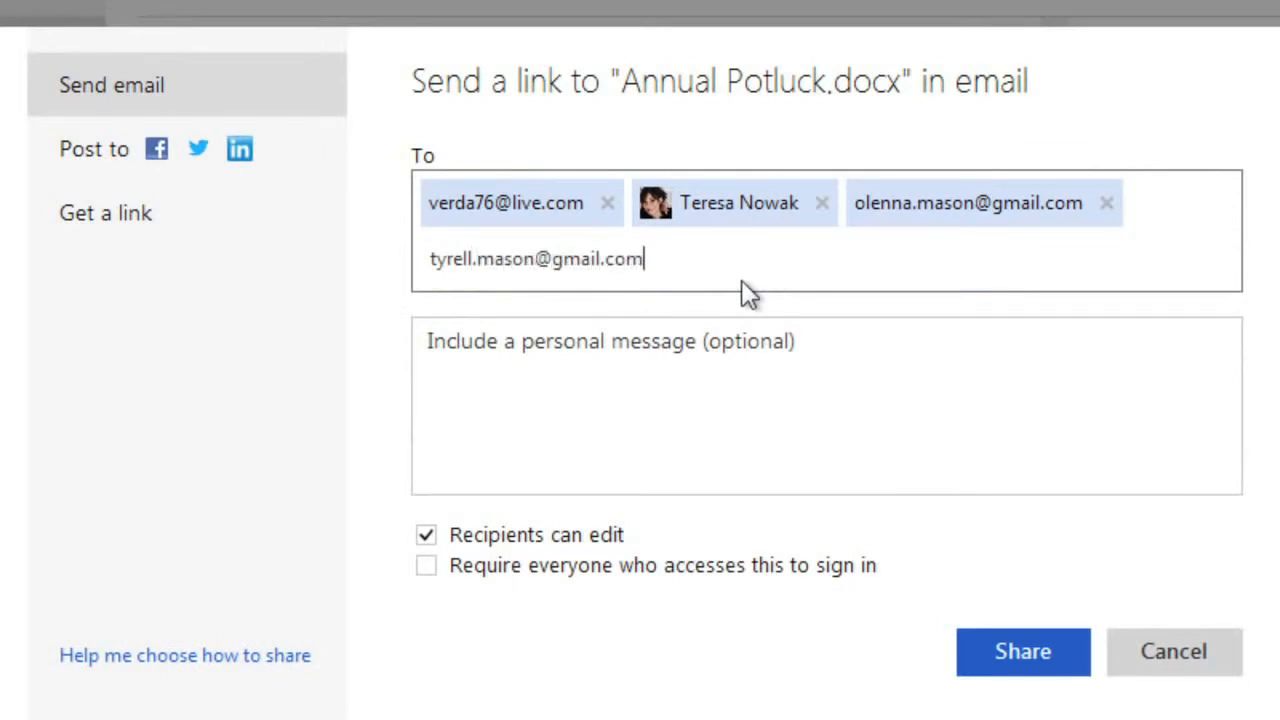
key("semicolon")
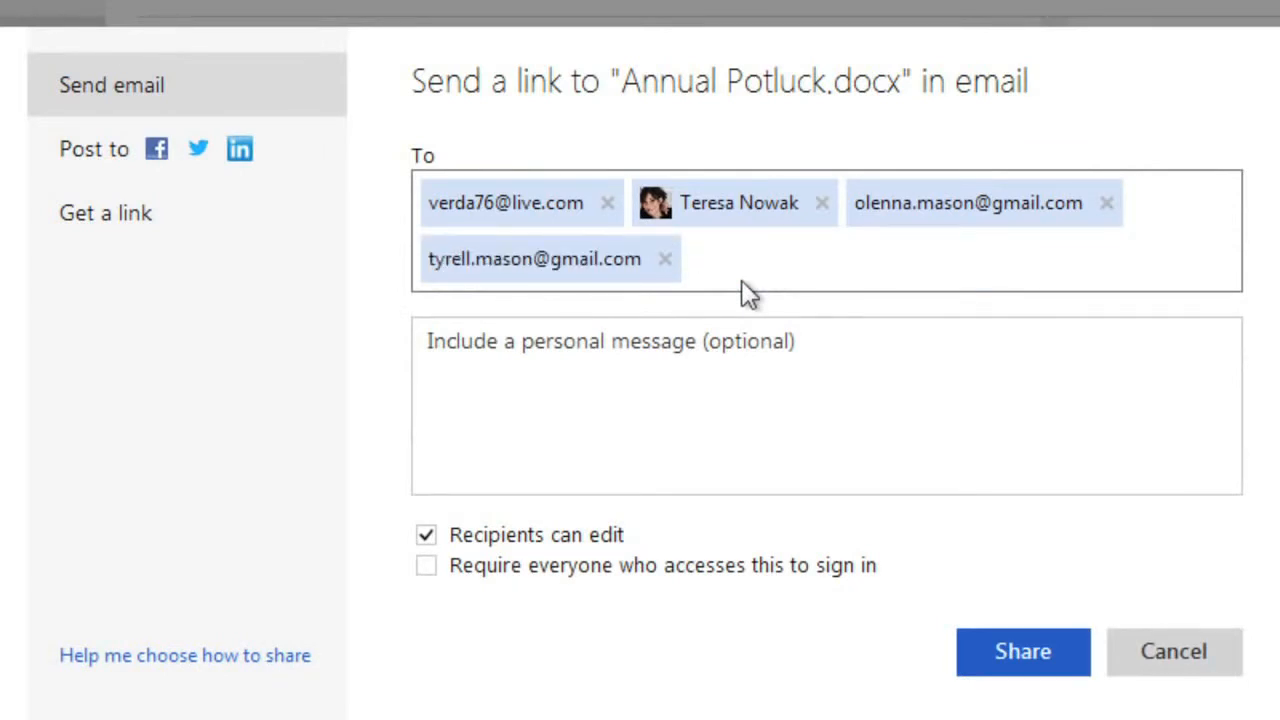
left_click(776, 374)
Type 'Here's the signup sheet. Everyone have at it!' as the personal message.
type("Here'")
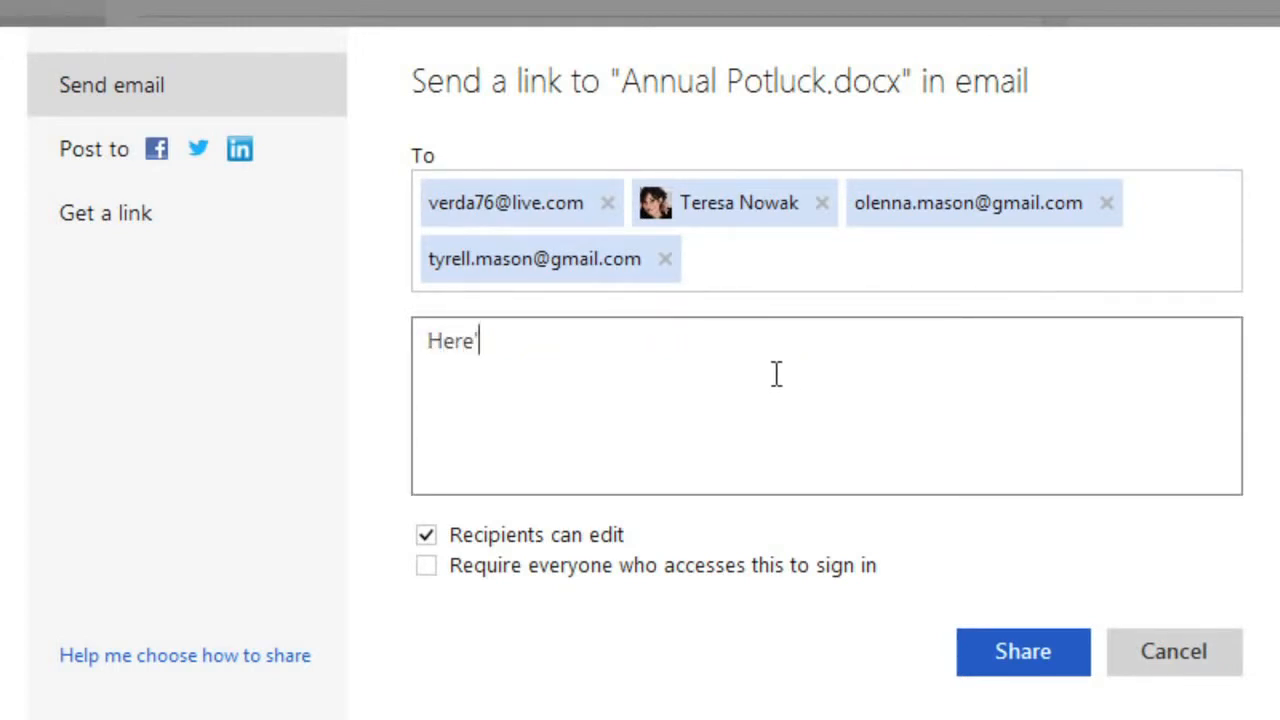
type("s the signup sheet. ")
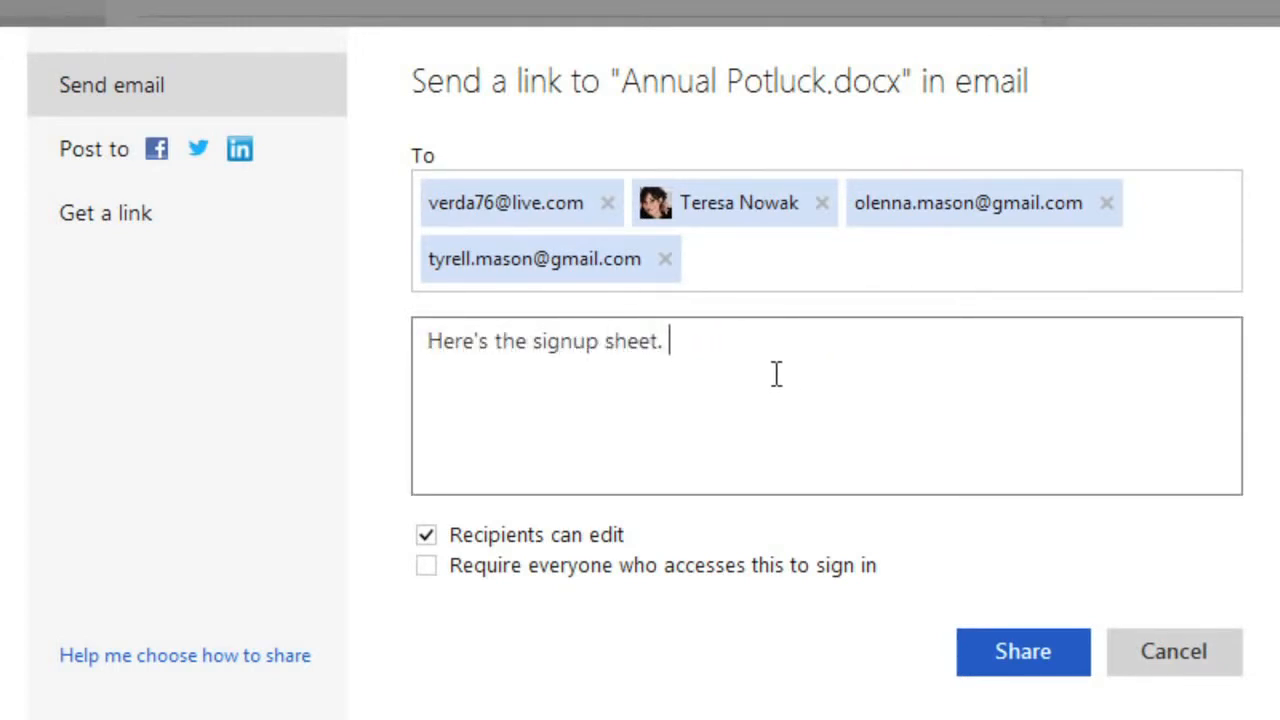
type("Everyone have at it!")
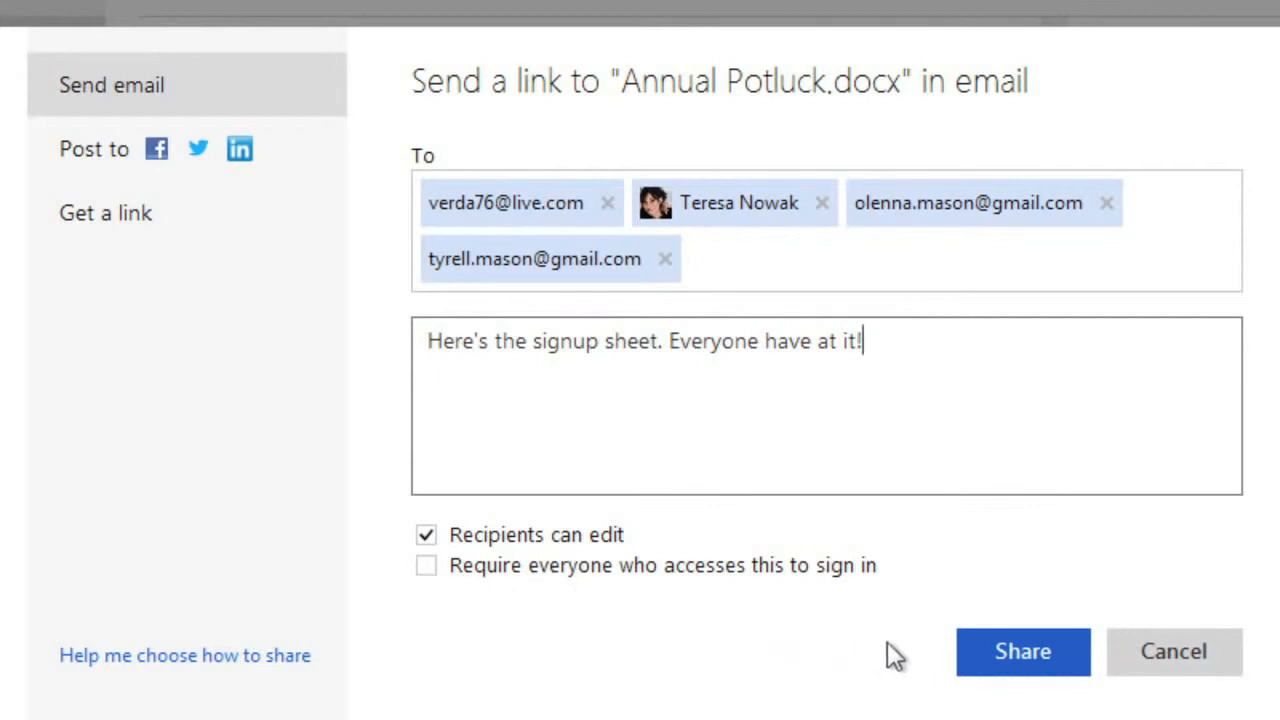
Send the invitation, check a recipient's Can edit permission, and deselect Annual Potluck.
left_click(1022, 651)
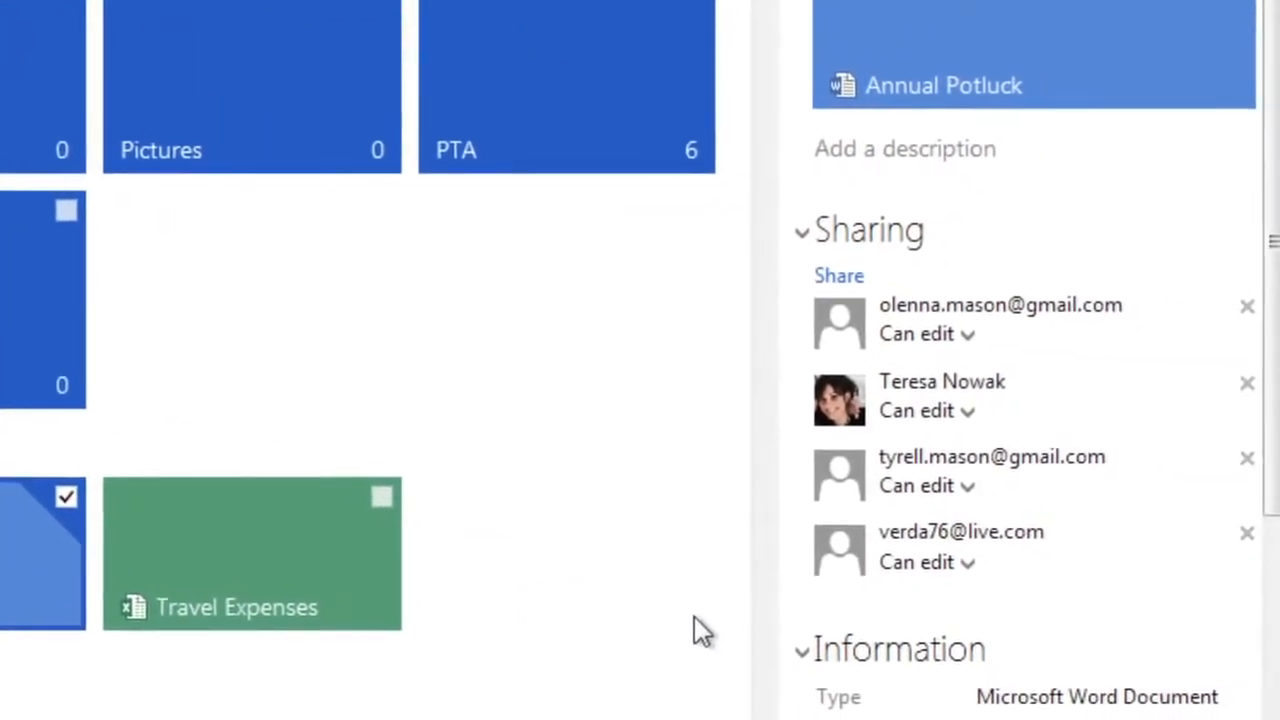
left_click(958, 410)
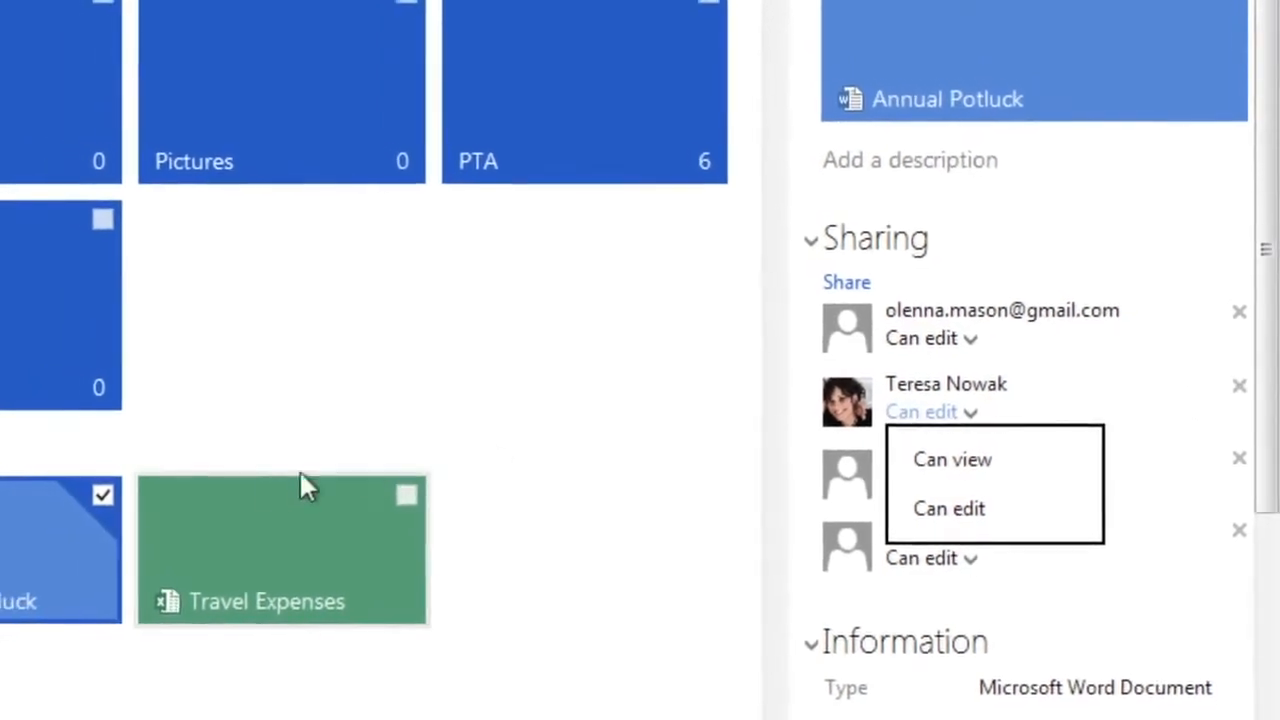
left_click(102, 494)
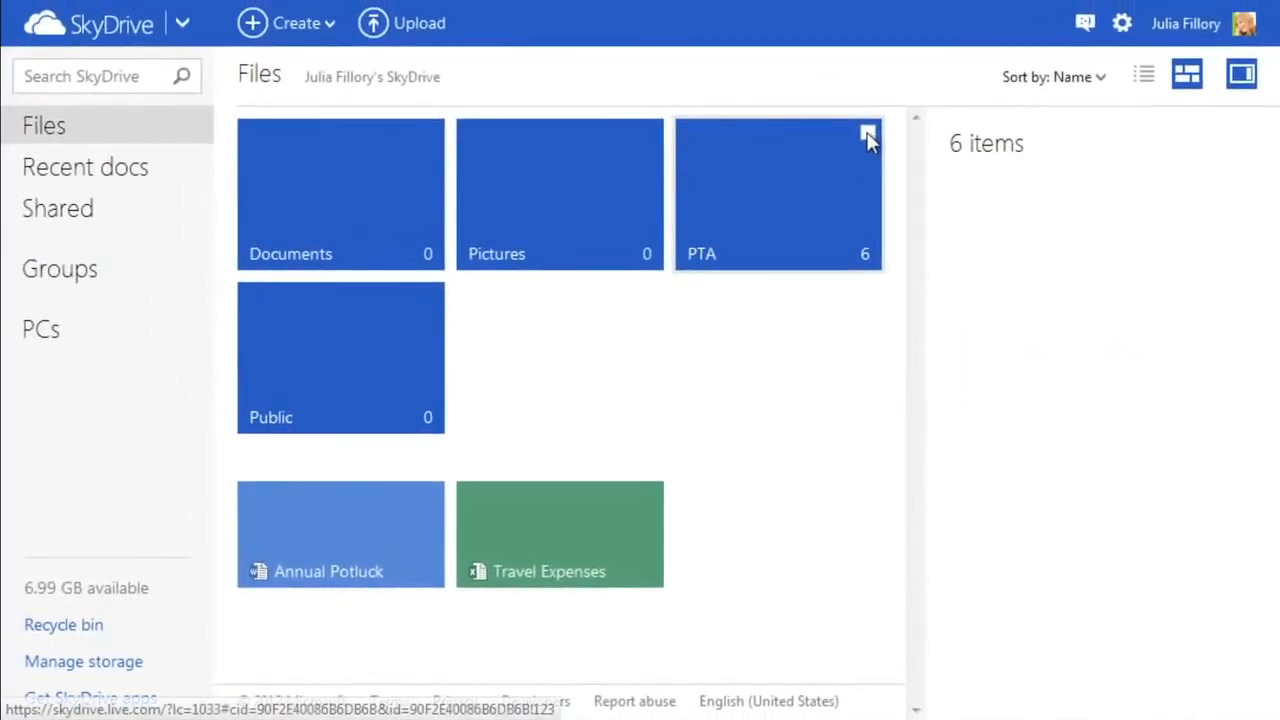
Select the PTA folder and open its email-sharing form.
left_click(868, 135)
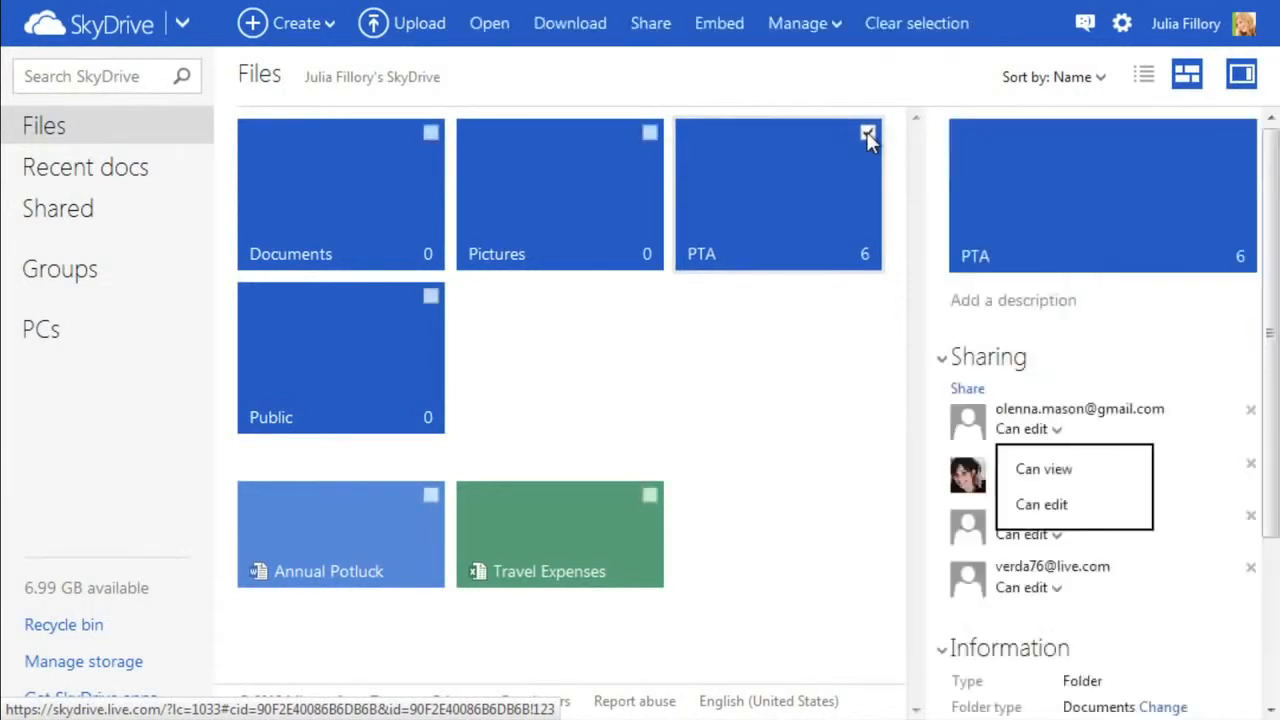
left_click(962, 390)
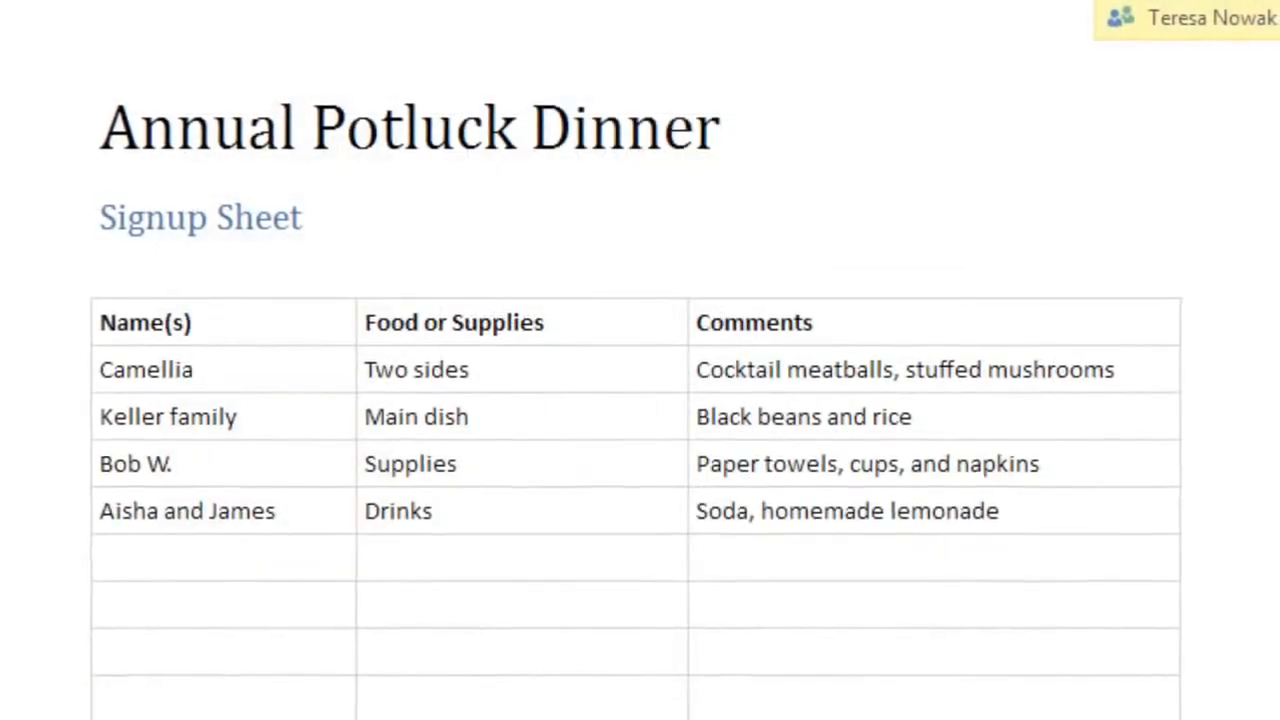
Fill the first empty row: two names, 'Main dish, supplies', 'Chicken Tetrazzini, plus plates and cutlery'.
left_click(105, 557)
type("Julia & Mike")
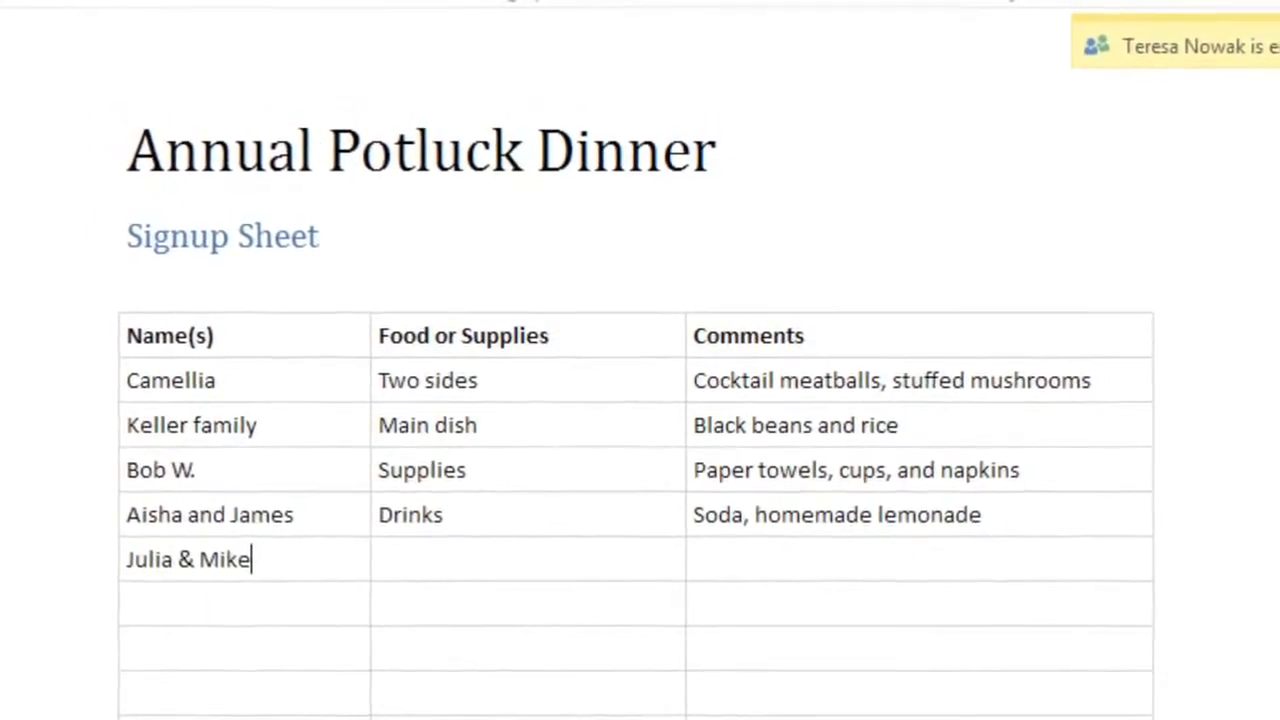
key("Tab")
type("Main dish, supplie")
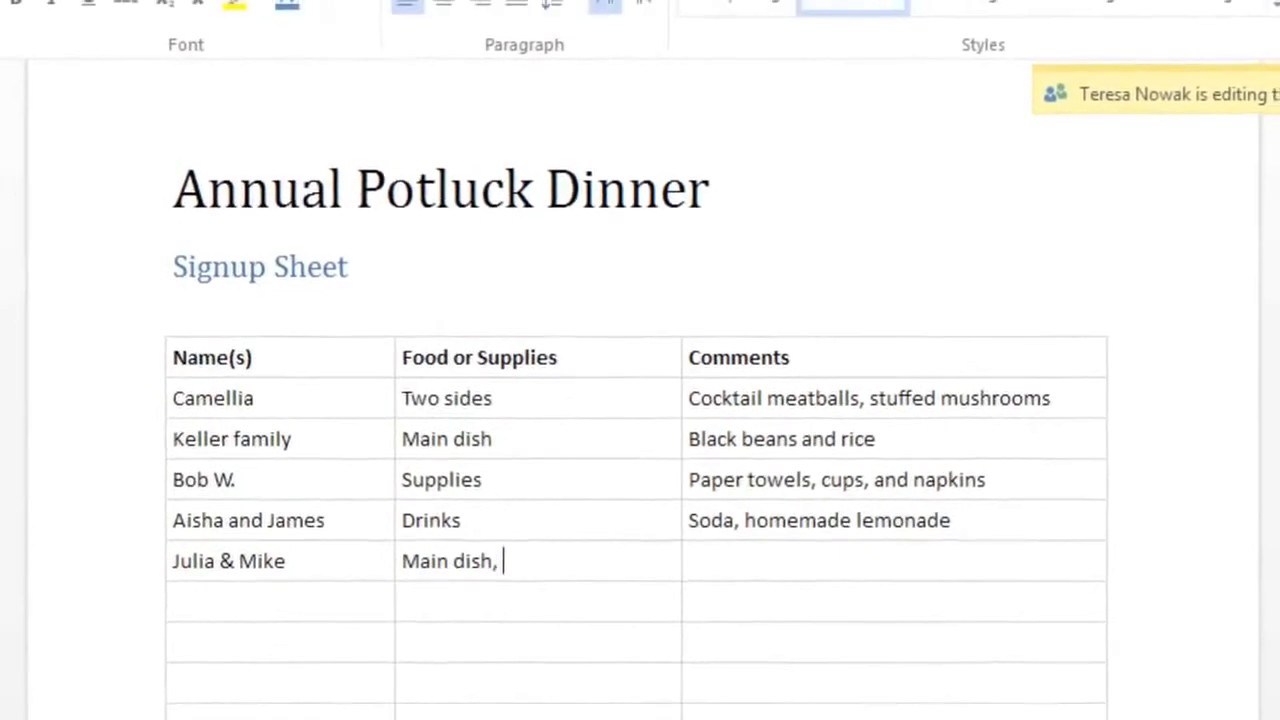
type("s")
key("Tab")
type("Chicken Tetra")
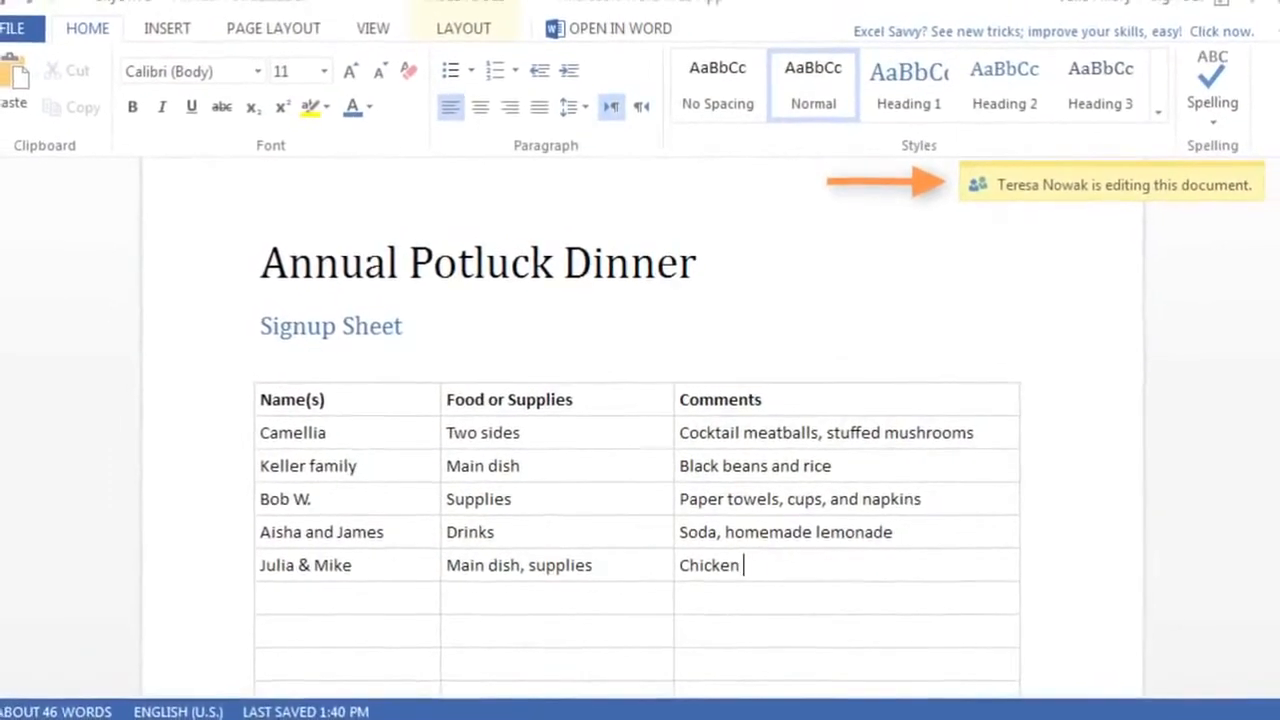
type("zzini, ")
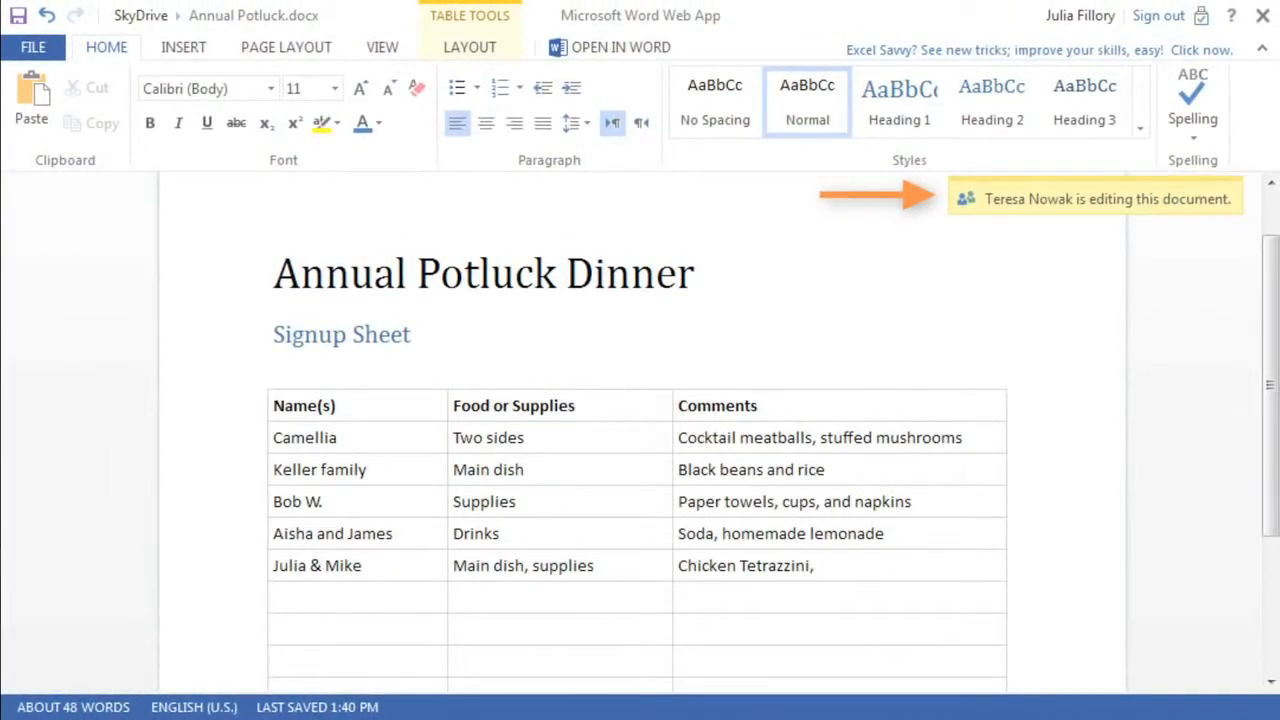
type("plus plates and cutlery")
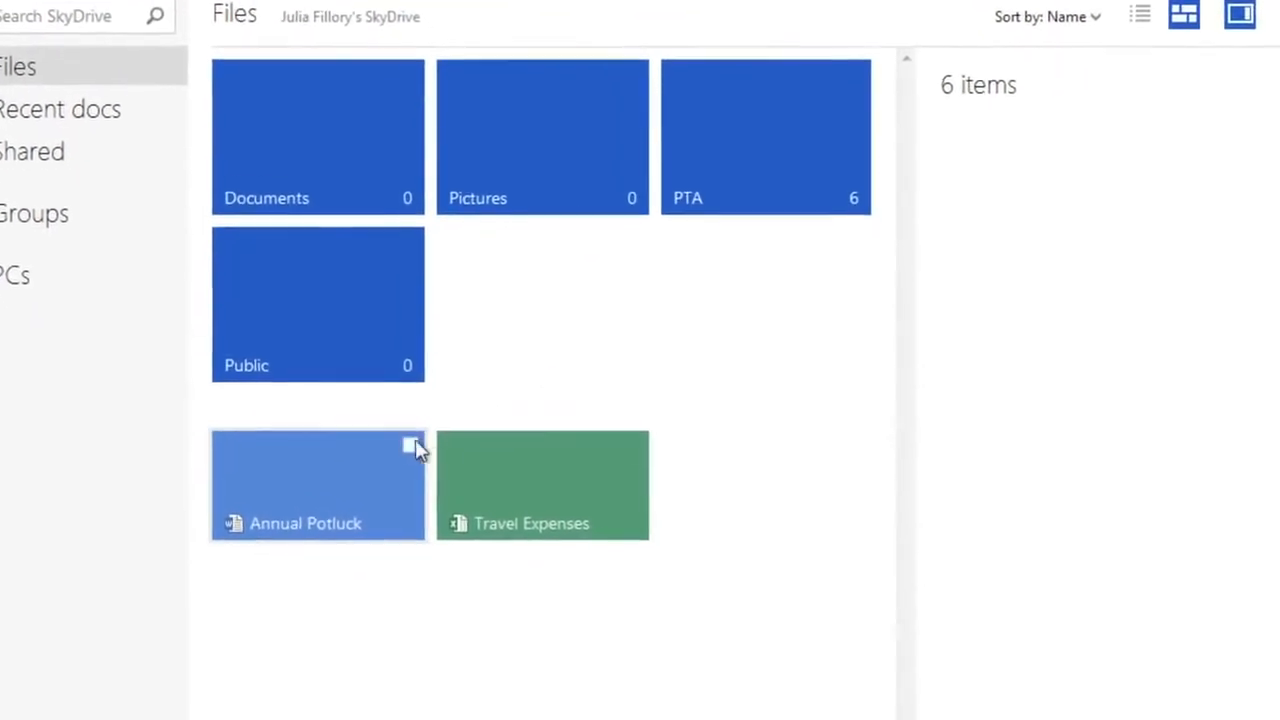
Select Annual Potluck and post the comment 'What do you think? Need more desserts?'.
left_click(411, 446)
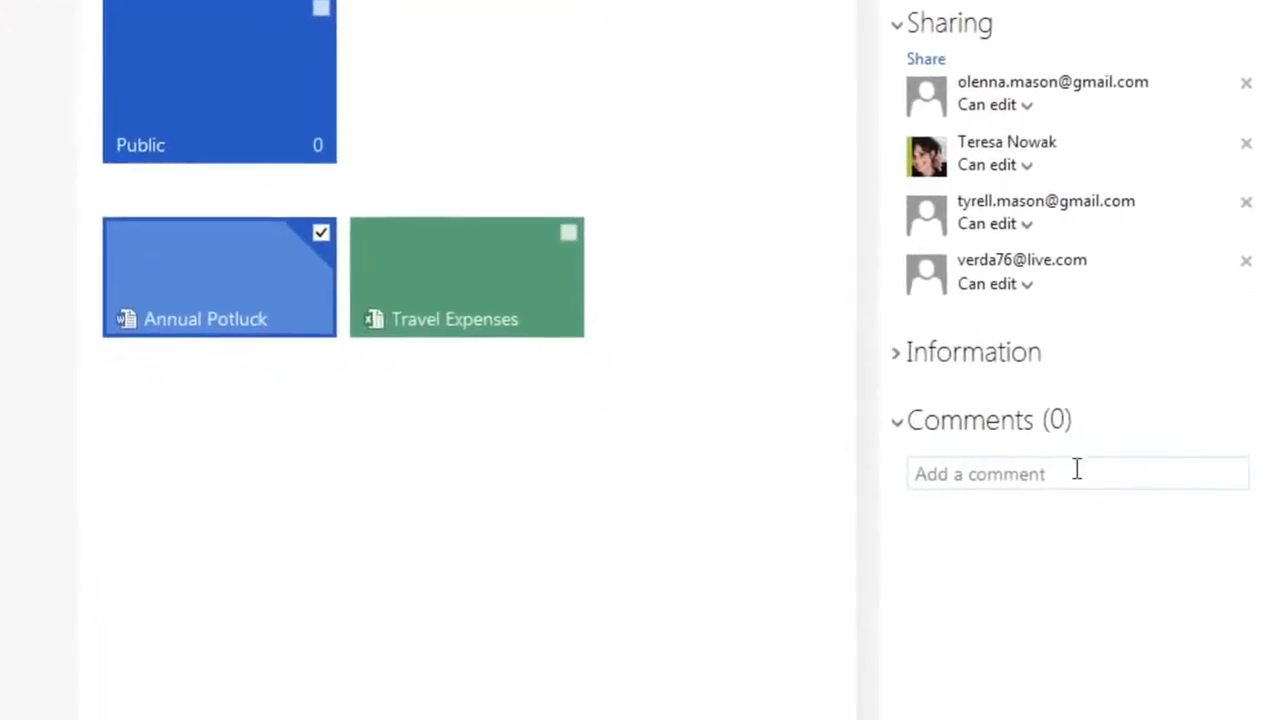
left_click(1128, 476)
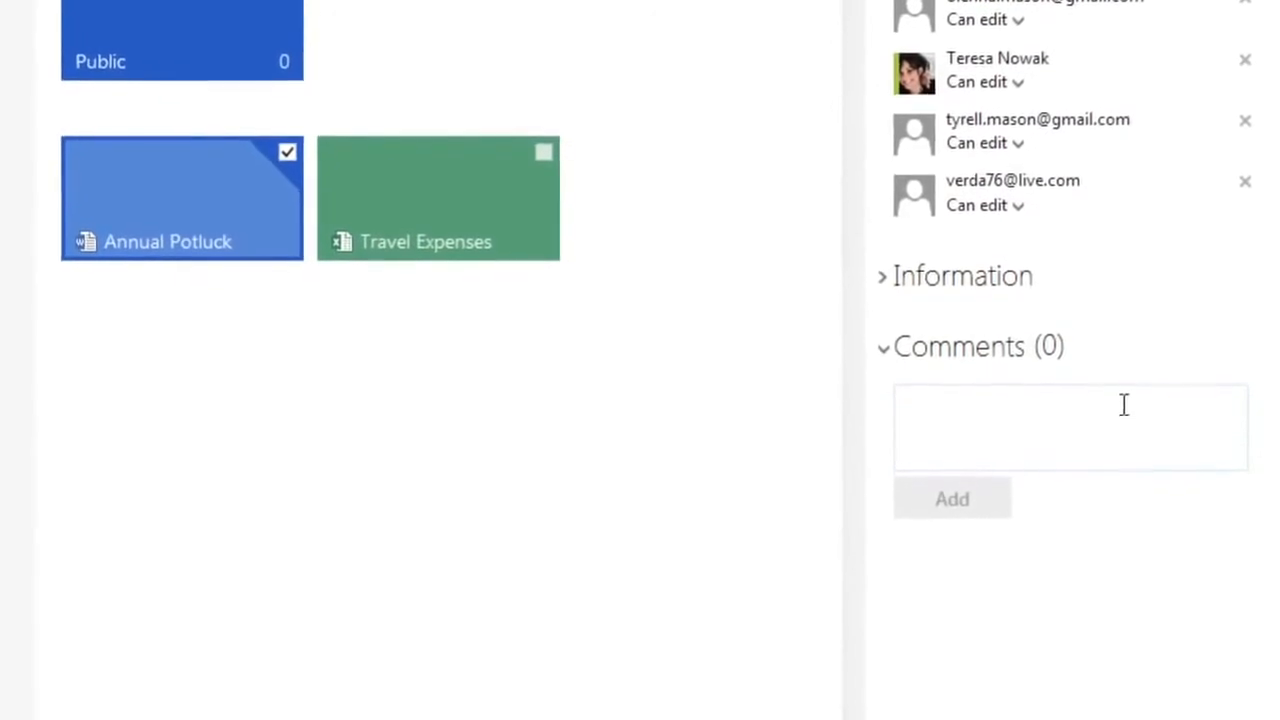
type("Wha")
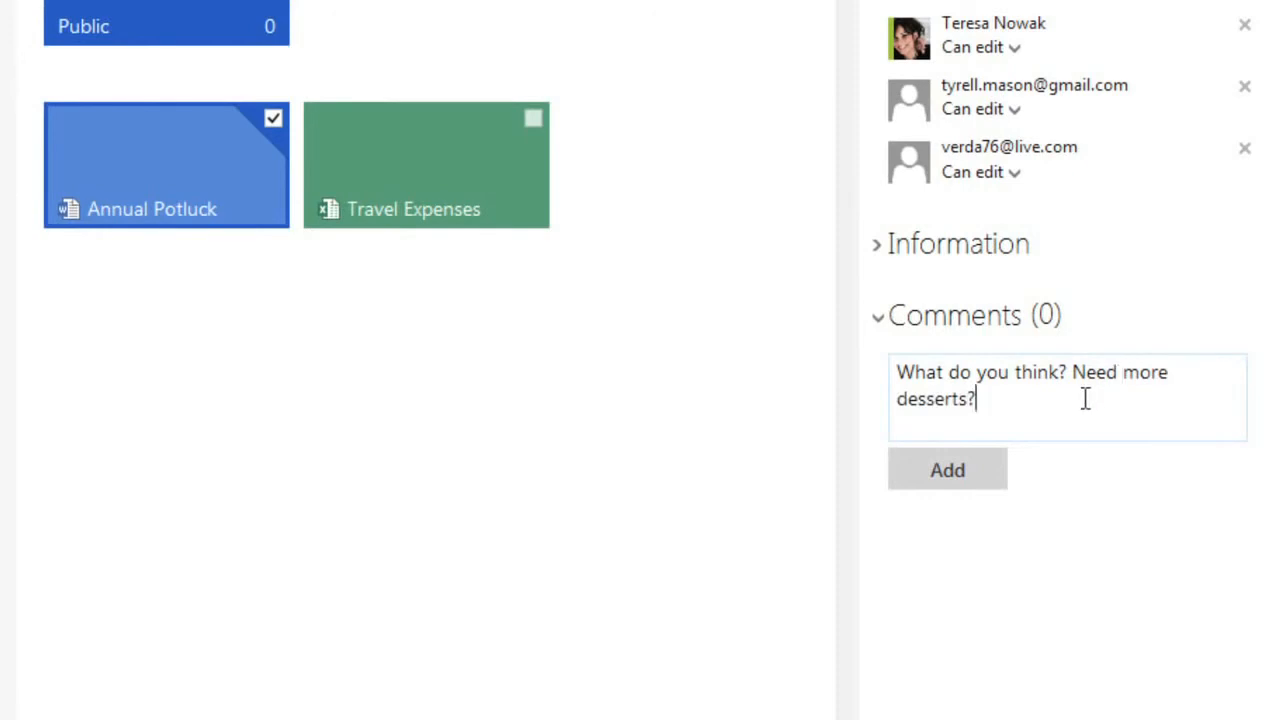
left_click(990, 468)
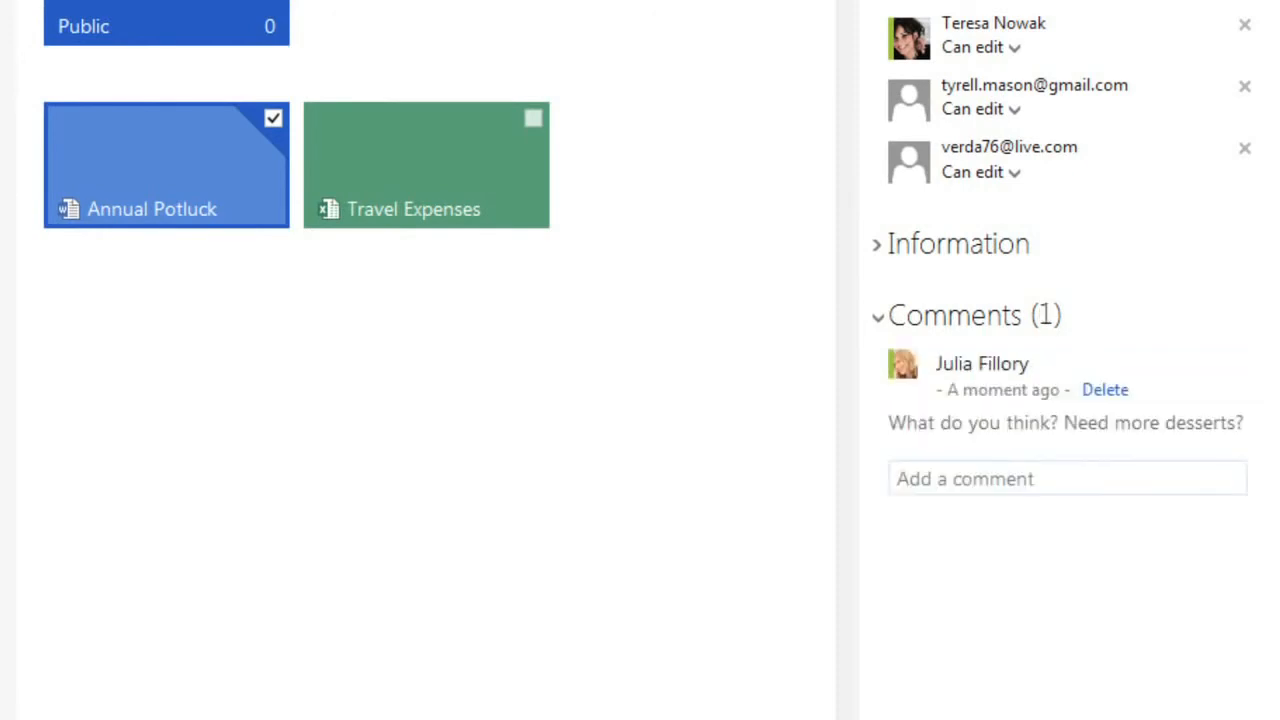